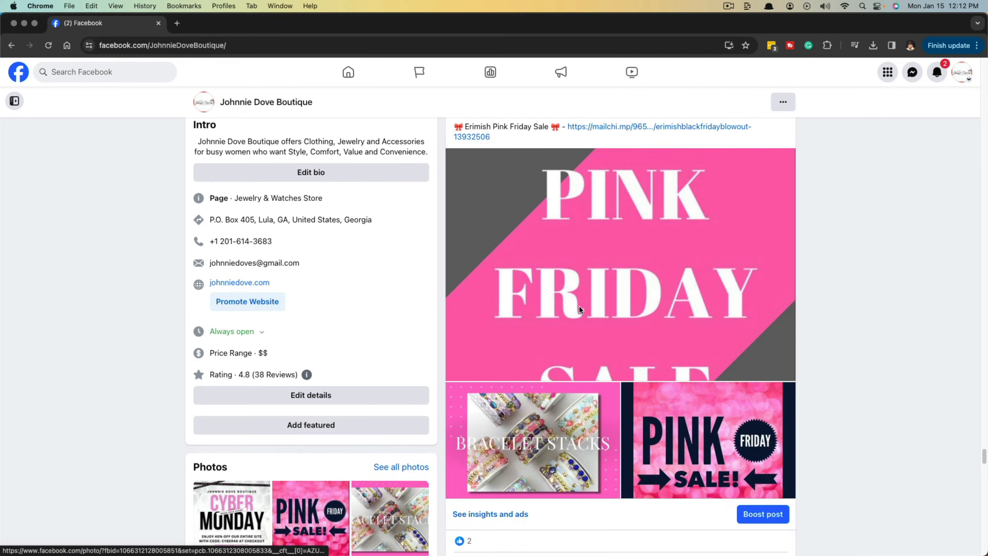
Step: Start boosting the Erimish Pink Friday Sale post and select the Johnnie Dove Boutique ad account
scroll(579, 305, "up", 1)
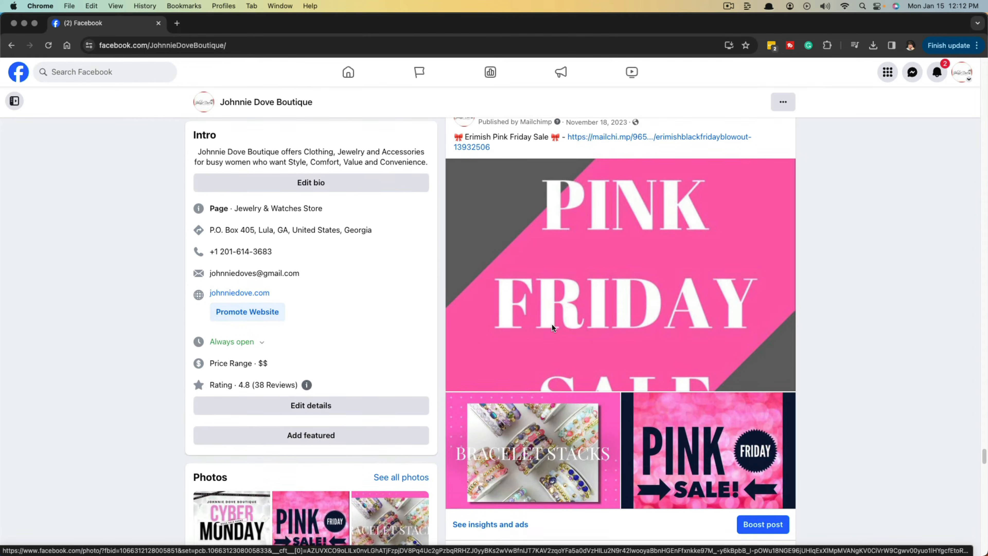
scroll(554, 289, "up", 1)
scroll(600, 307, "down", 4)
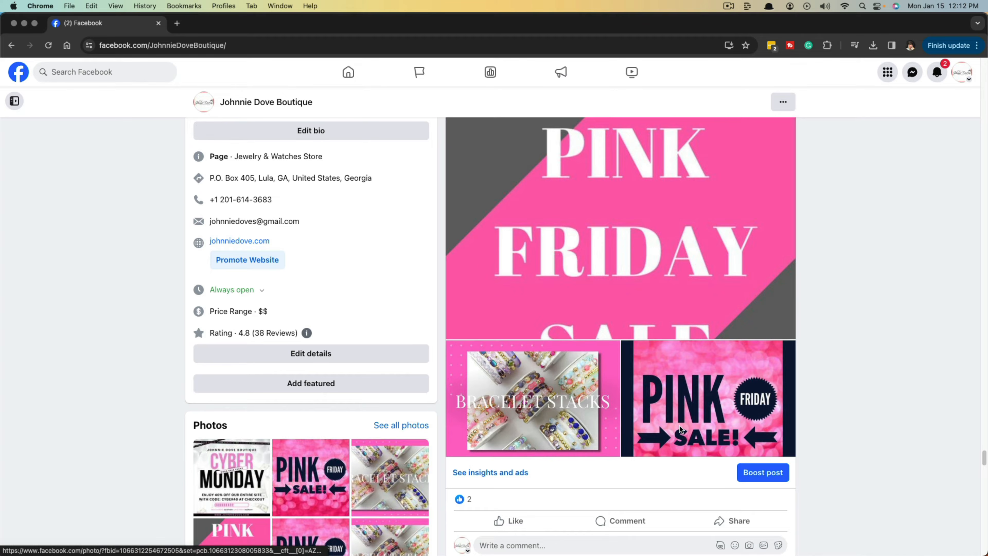
left_click(763, 472)
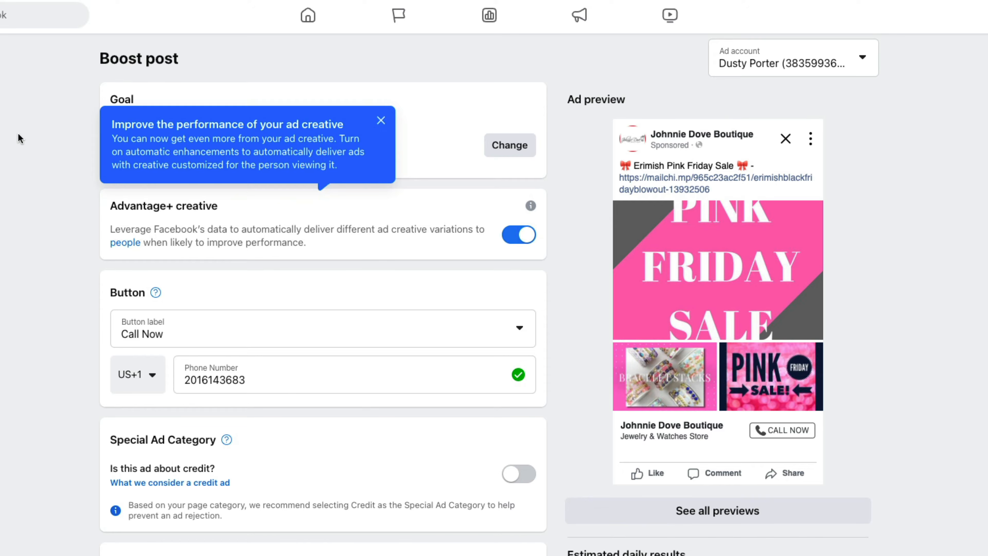
left_click(831, 65)
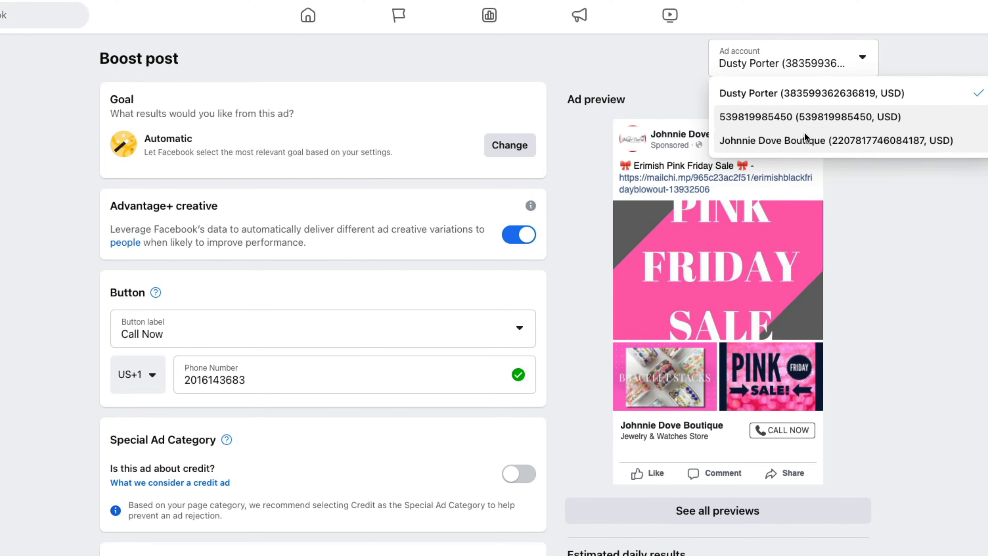
left_click(803, 140)
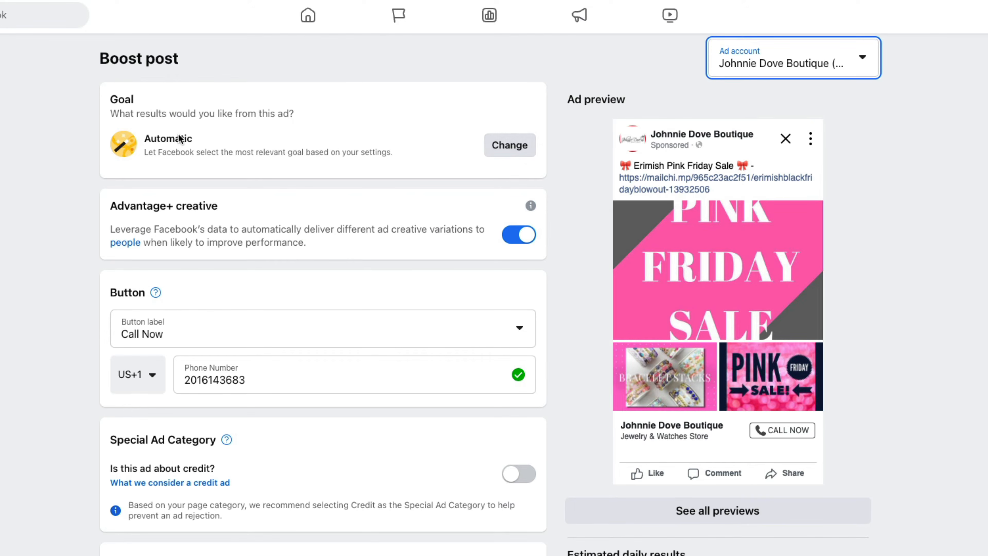
Step: Change the ad's goal to Get more leads and save it
left_click(510, 146)
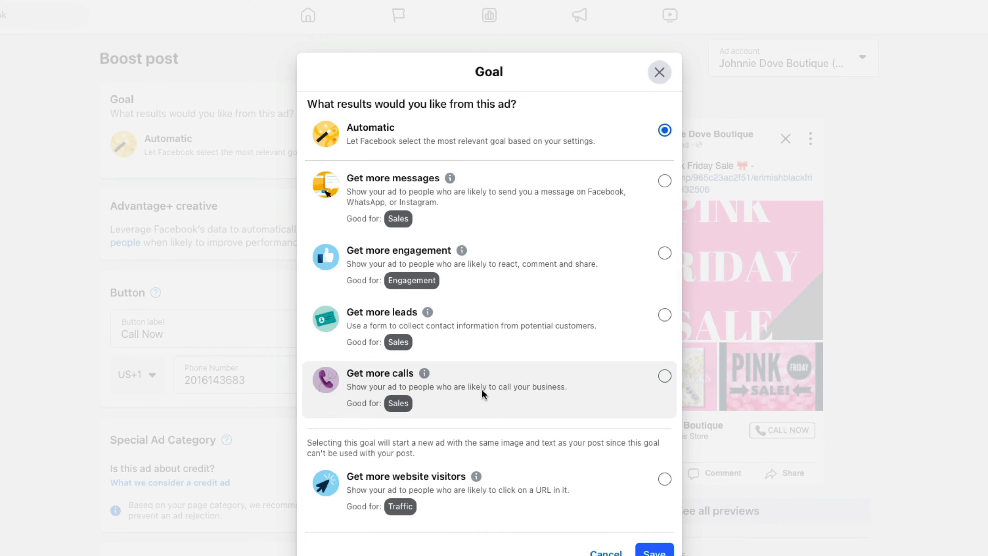
left_click(666, 316)
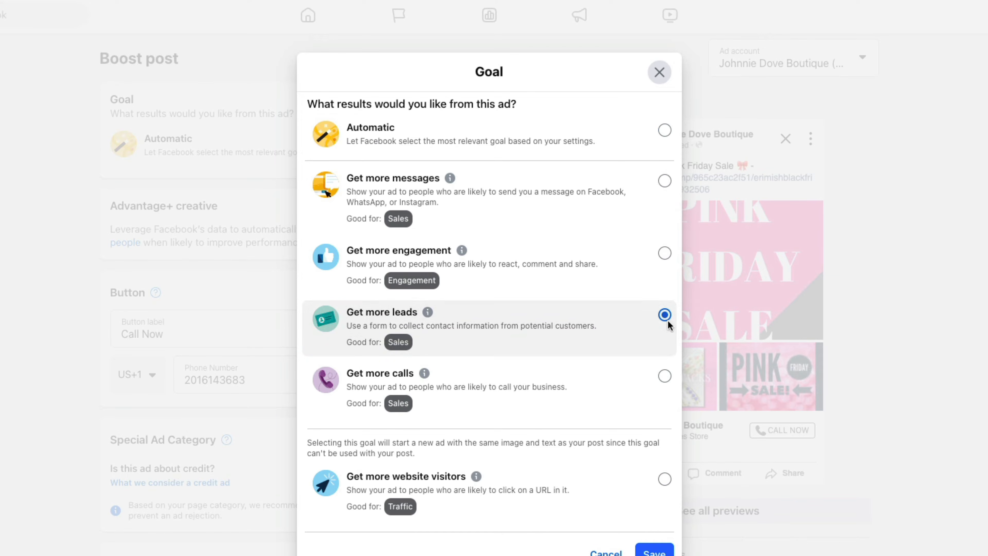
left_click(655, 551)
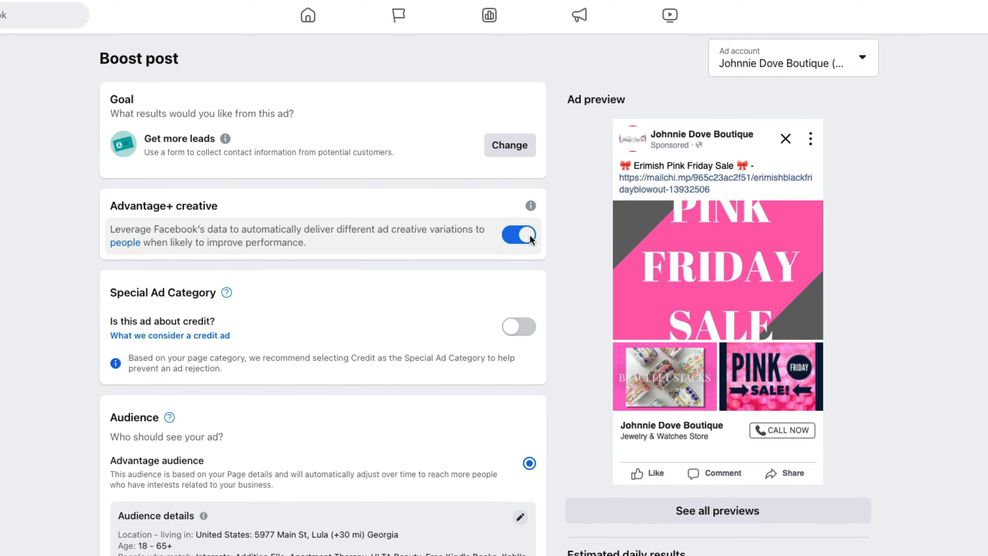
mouse_move(532, 207)
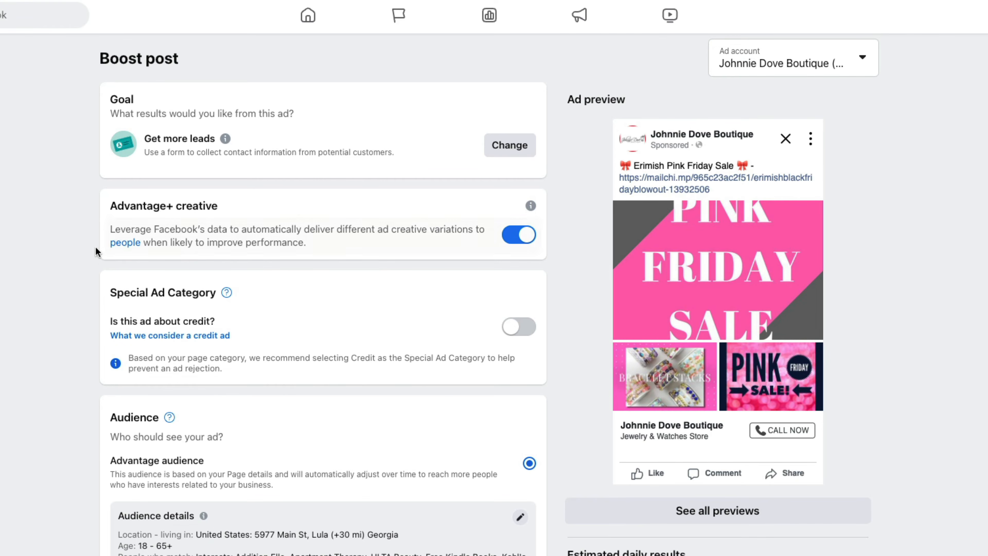
Step: Edit the Advantage audience to target women aged 26 to 55
scroll(97, 253, "down", 3)
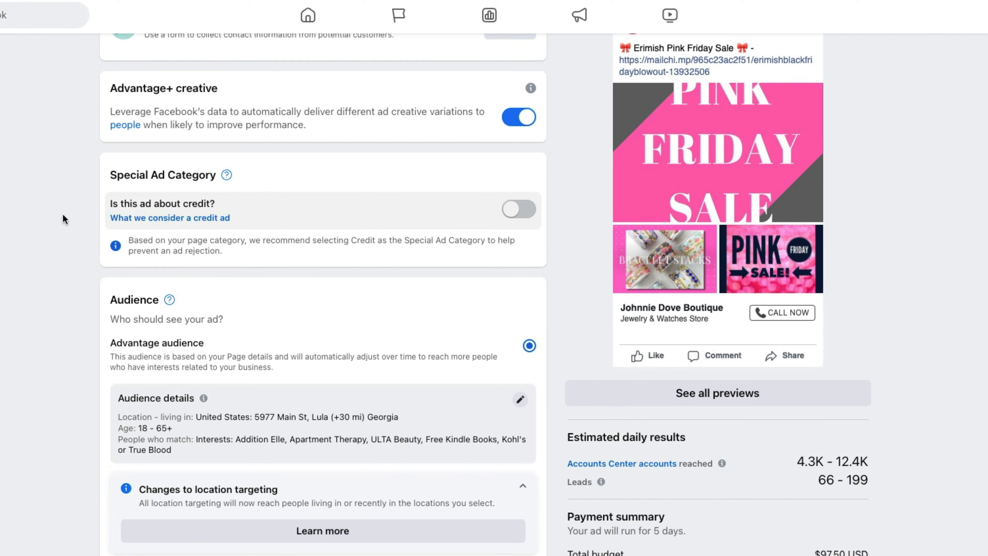
scroll(39, 297, "down", 2)
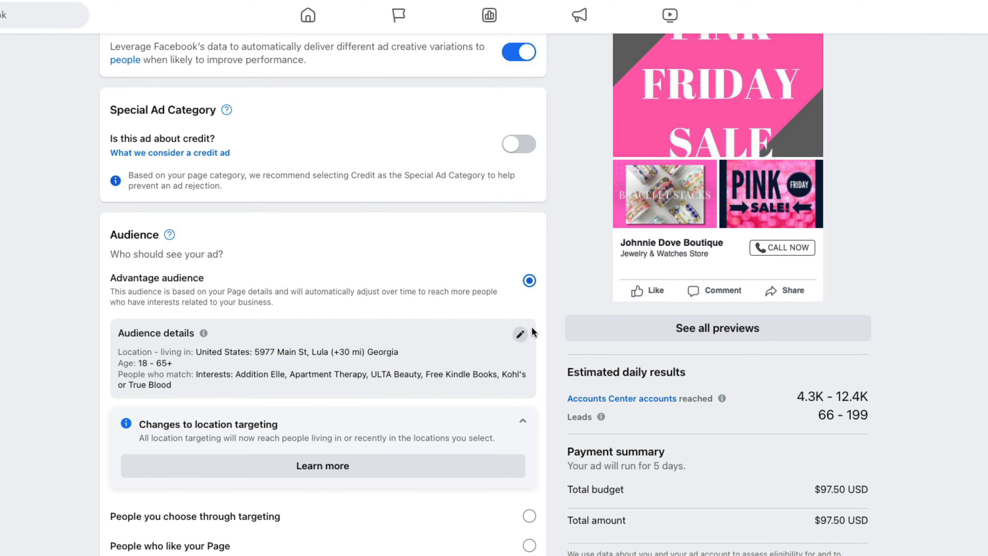
left_click(520, 334)
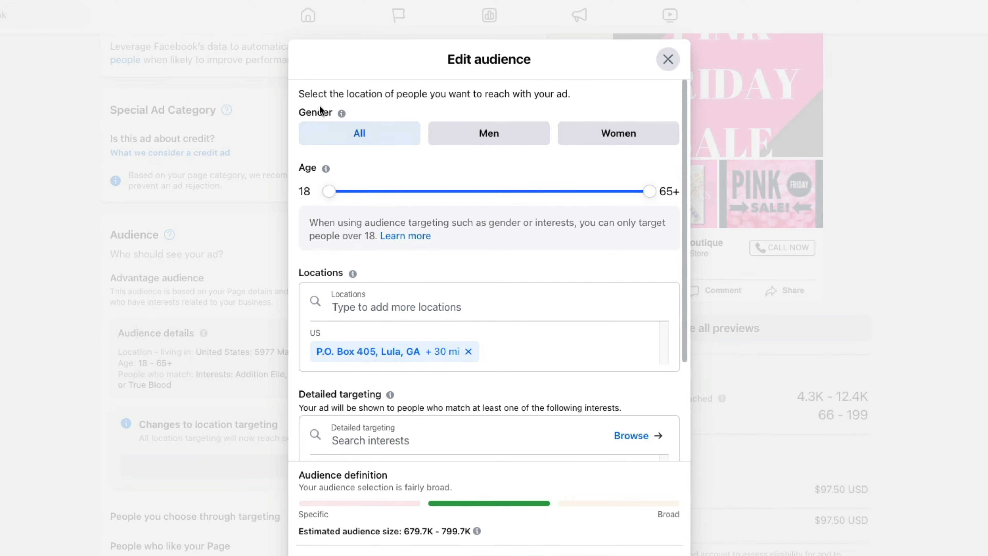
left_click(612, 137)
left_click_drag(333, 192, 383, 193)
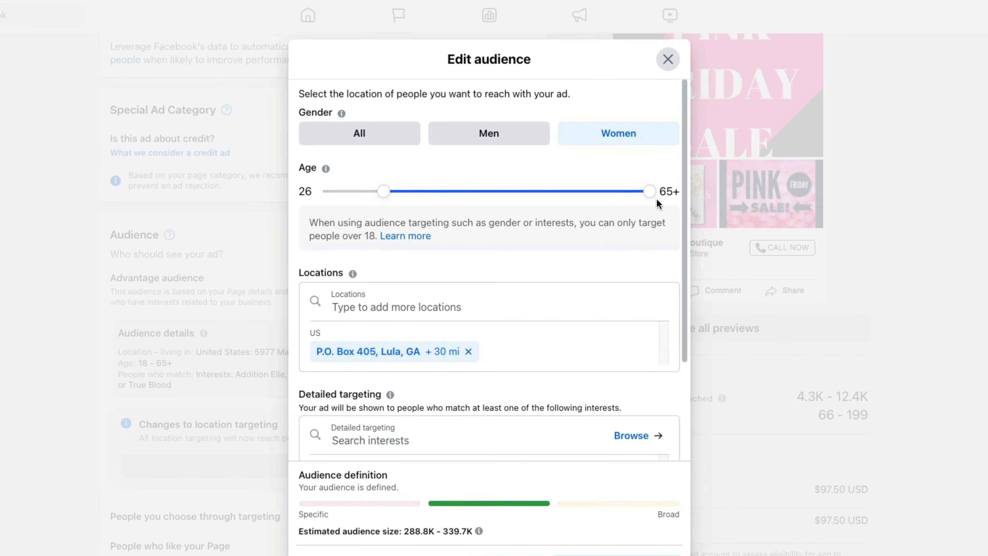
left_click_drag(656, 198, 586, 202)
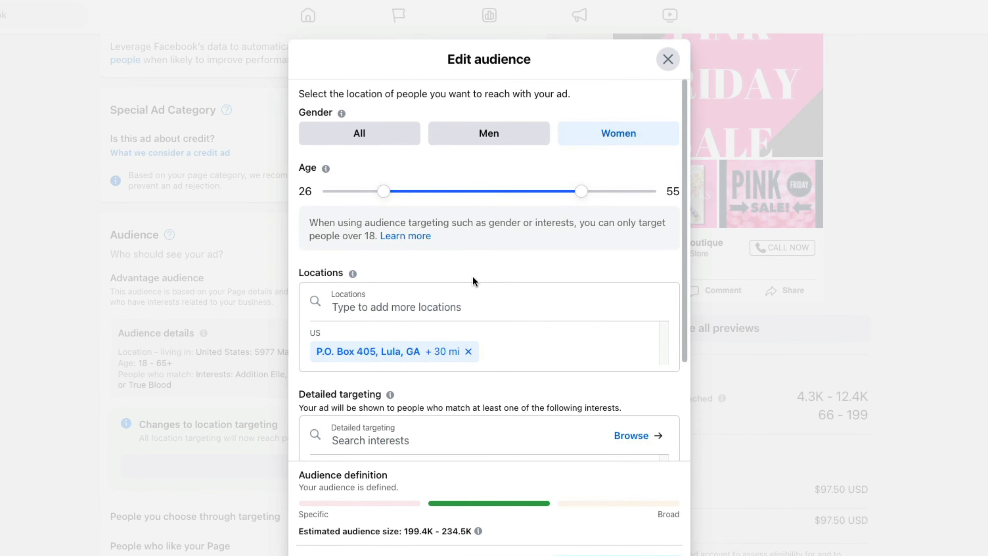
Step: Replace the audience's local address with the country United States as the location and save the audience
left_click(468, 352)
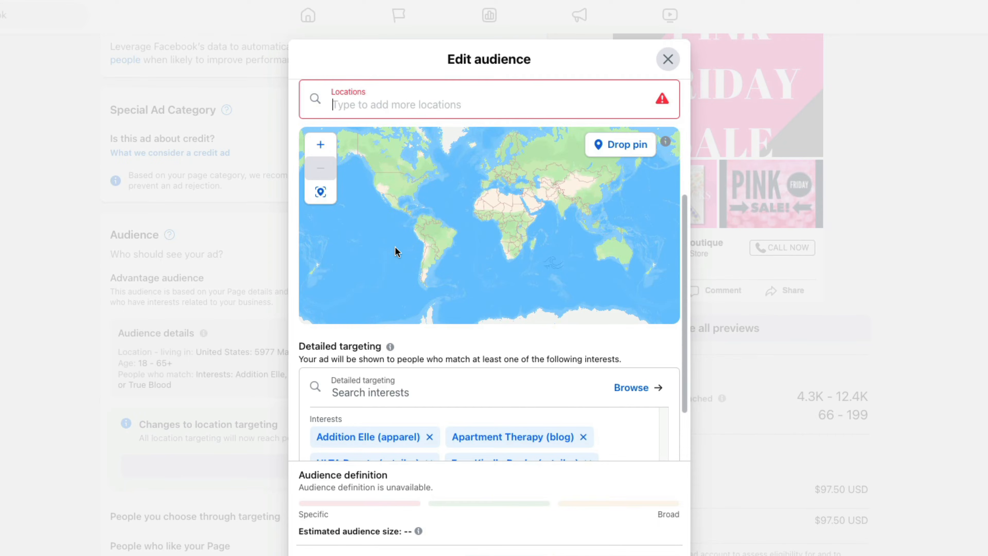
scroll(423, 405, "down", 2)
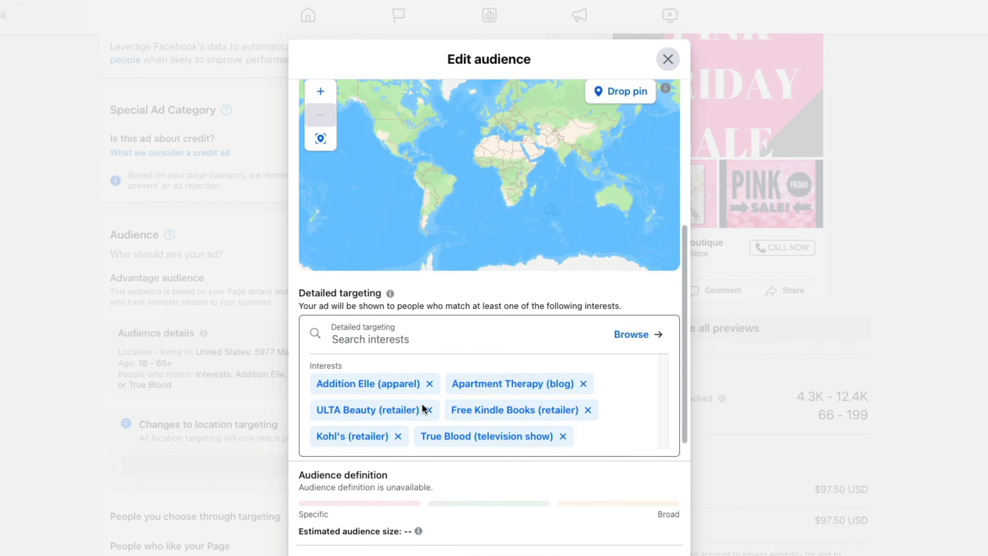
scroll(409, 270, "up", 3)
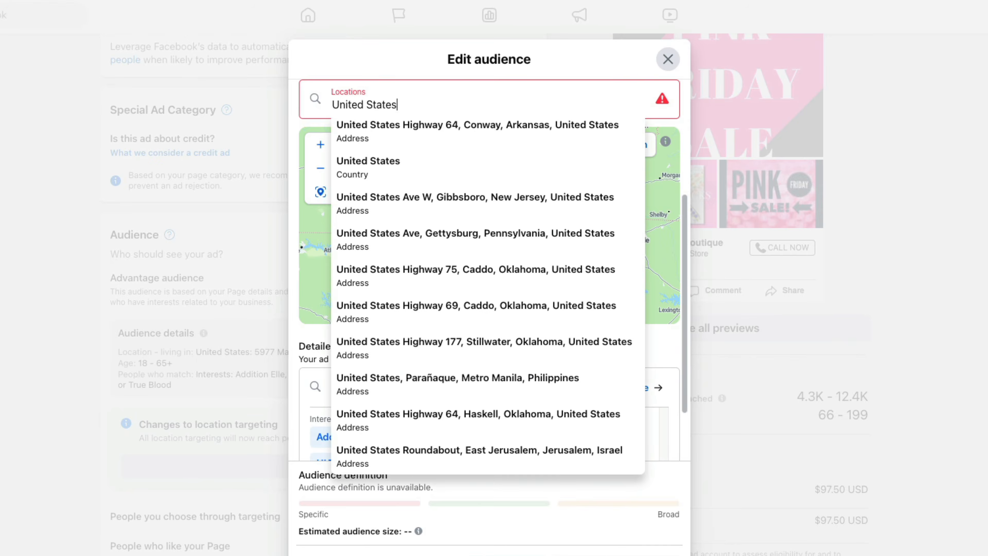
left_click(437, 170)
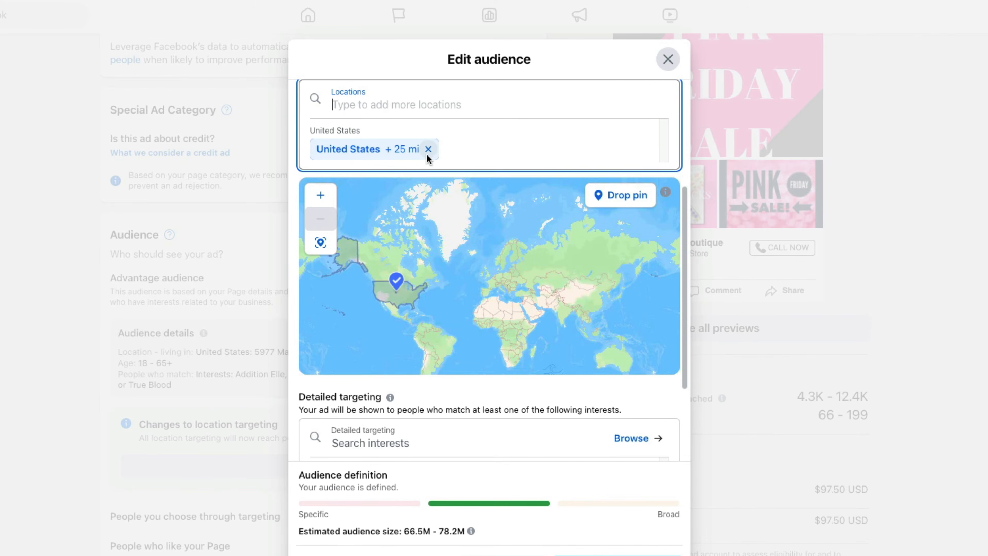
scroll(528, 366, "down", 3)
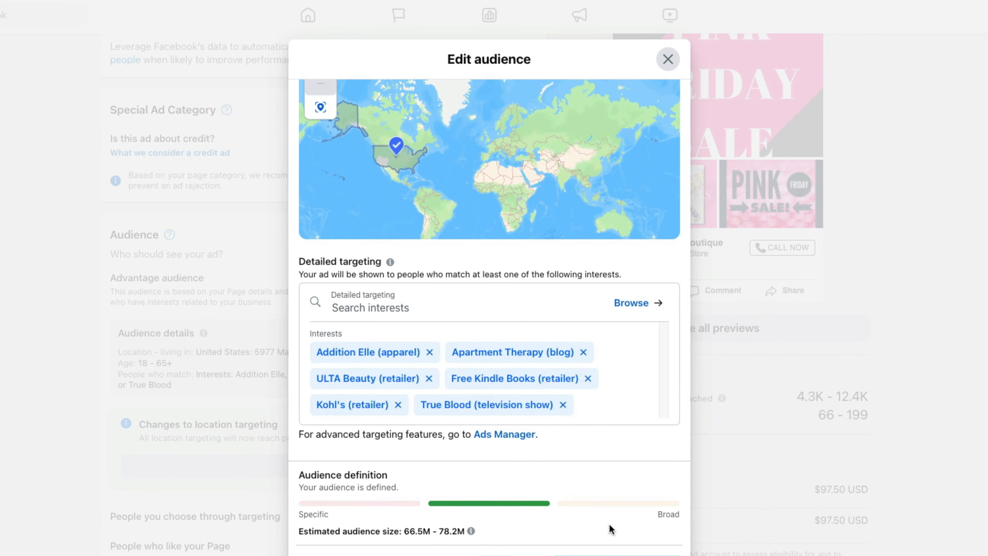
left_click(619, 551)
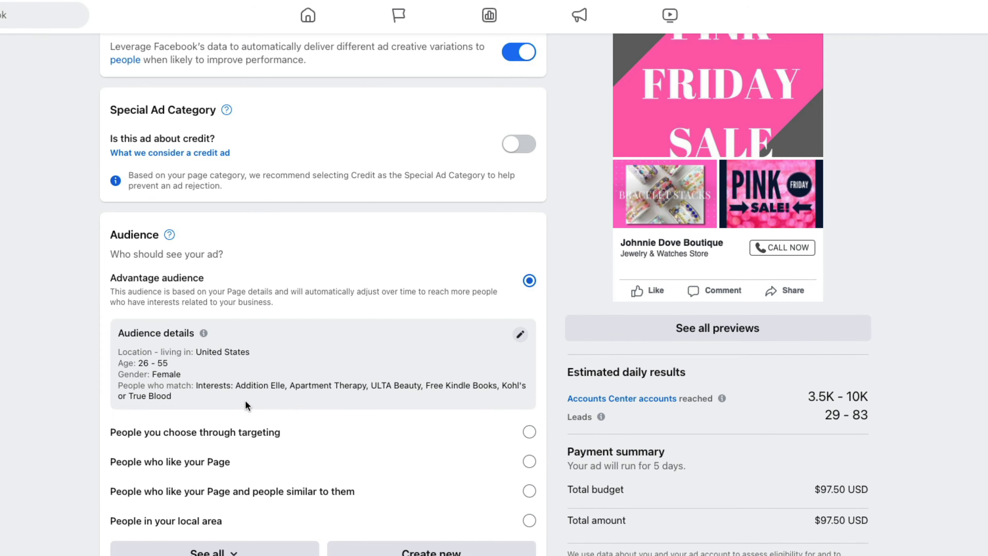
Step: Choose People who like your Page and people similar to them as the ad's audience
scroll(262, 393, "down", 4)
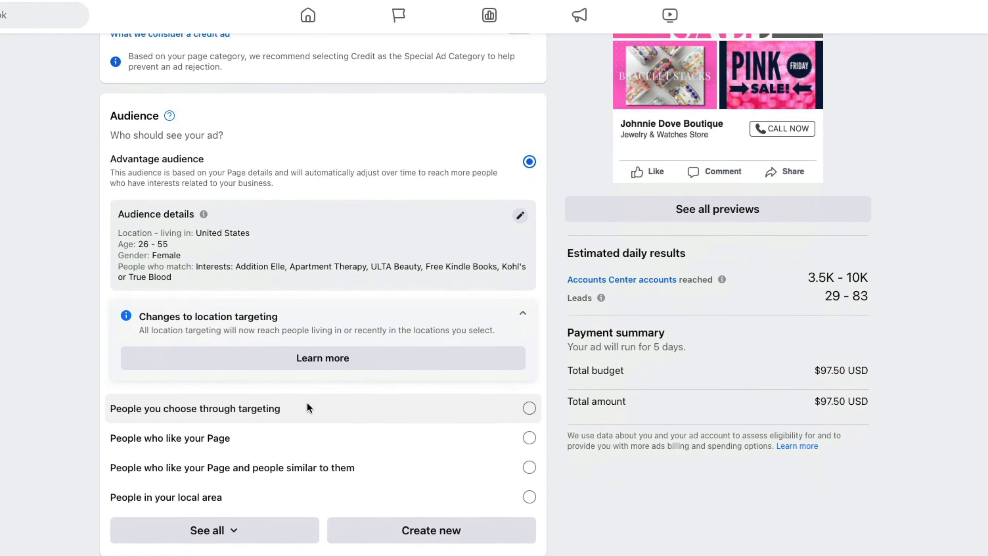
scroll(274, 426, "down", 2)
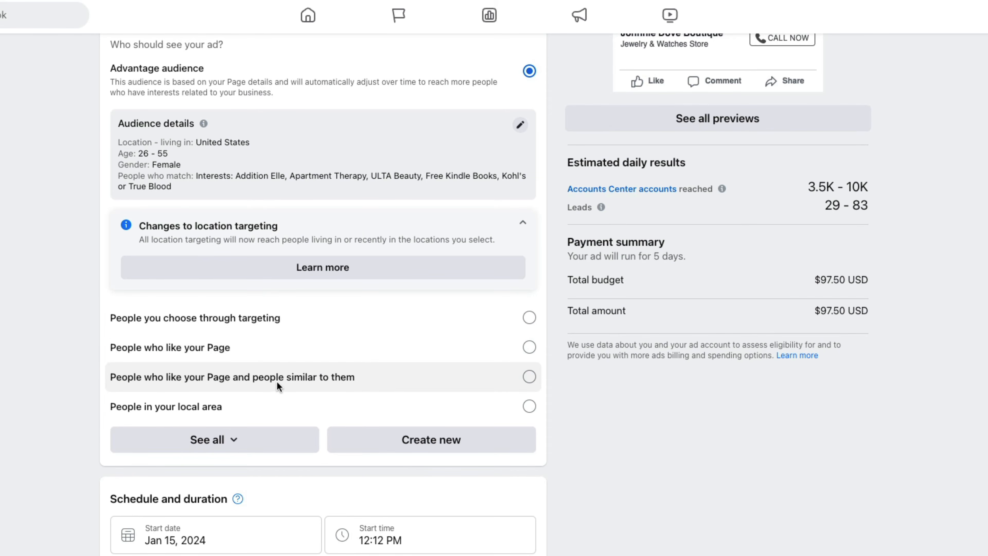
left_click(529, 377)
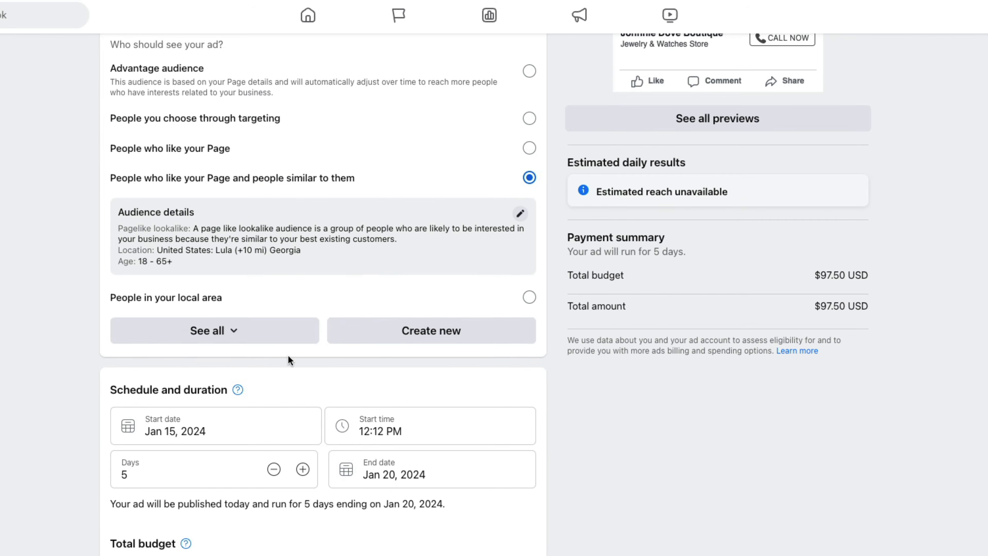
Step: Schedule the ad to start on Jan 15, 2024 and run for 7 days
scroll(115, 360, "down", 3)
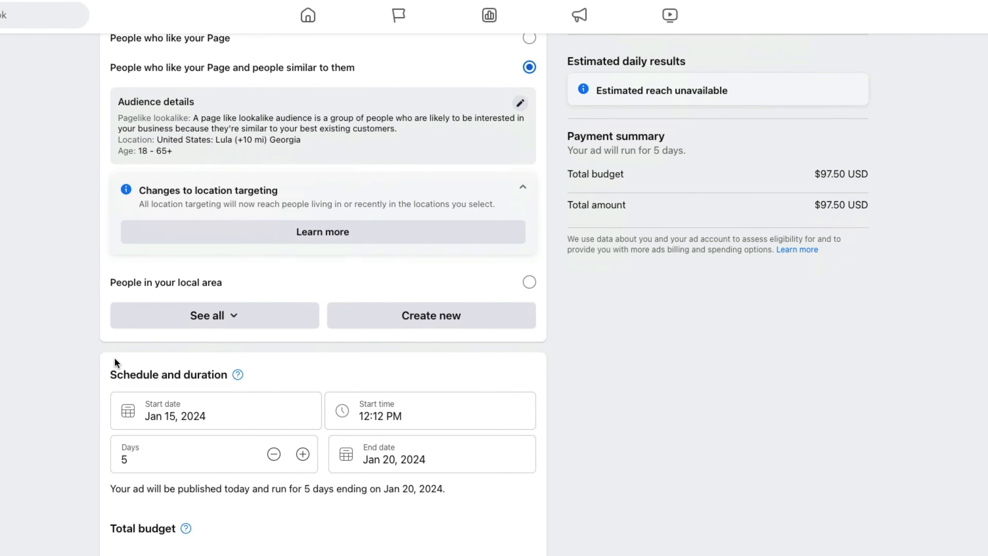
scroll(114, 360, "down", 1)
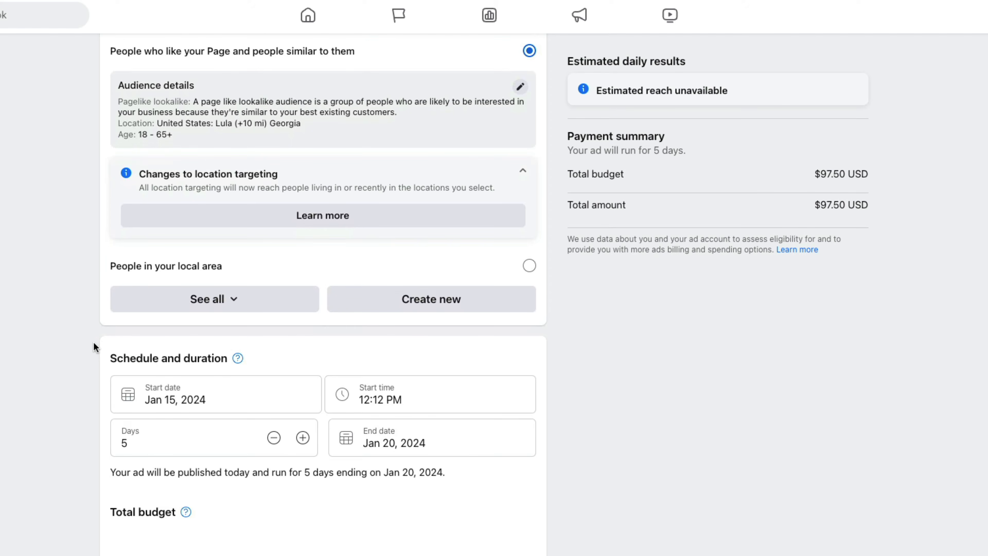
scroll(93, 342, "down", 5)
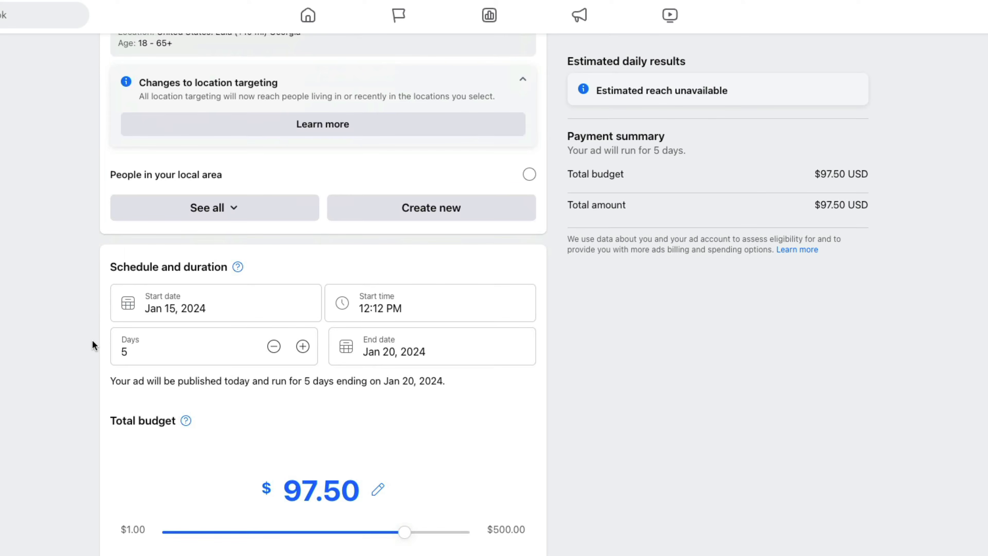
left_click(188, 305)
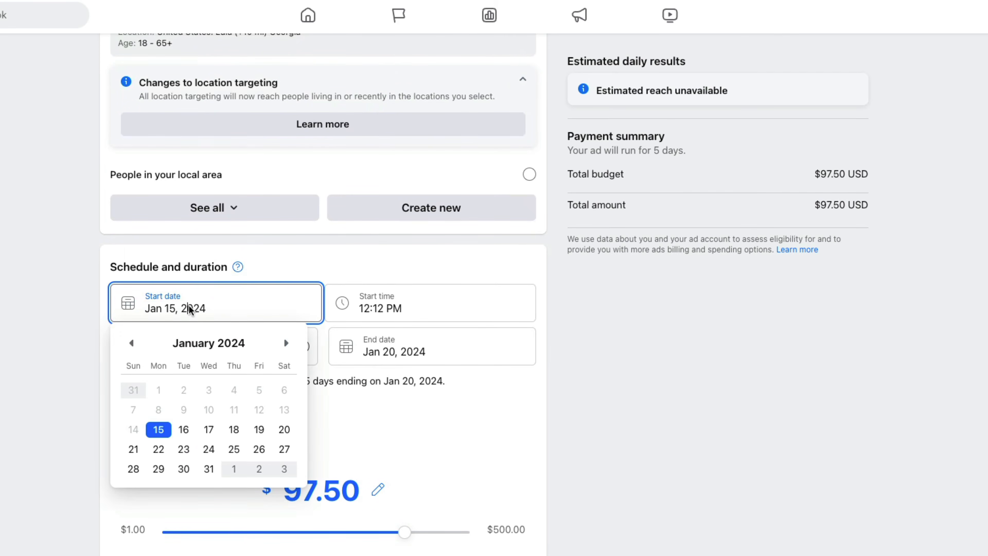
left_click(161, 431)
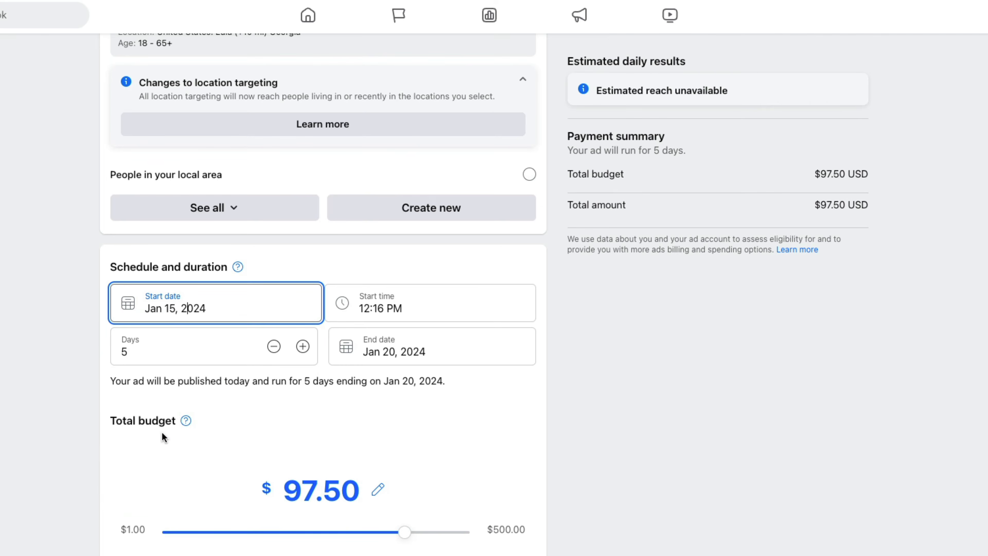
left_click(399, 309)
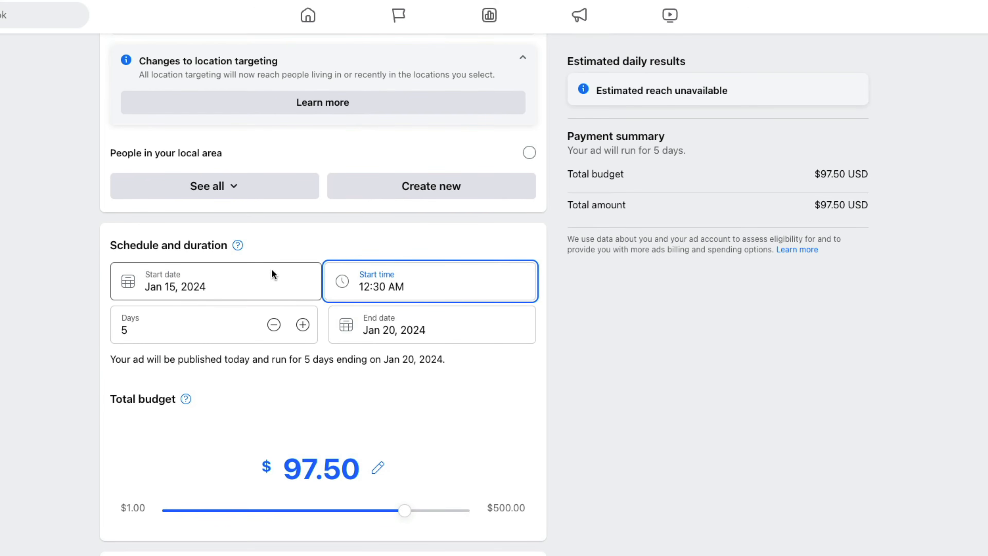
left_click(201, 319)
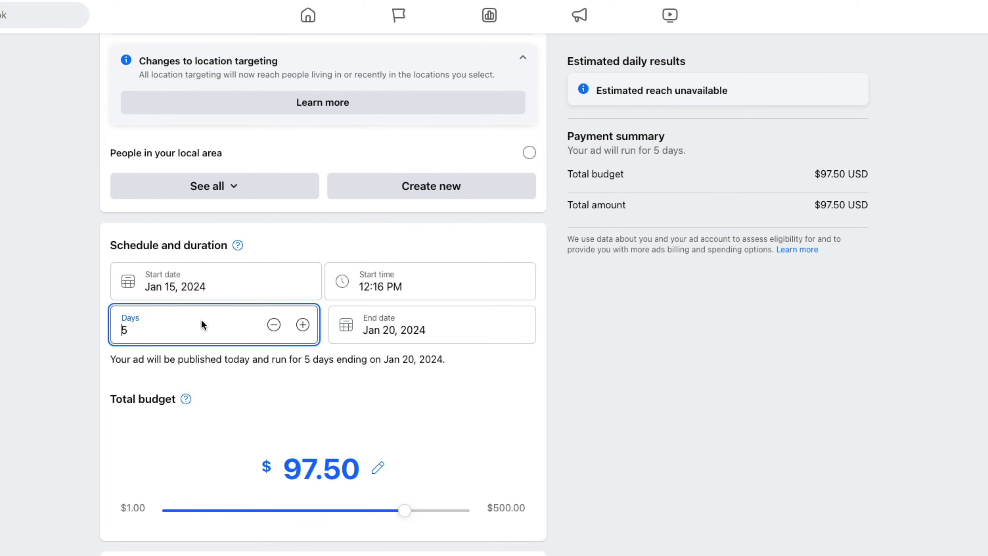
left_click(303, 325)
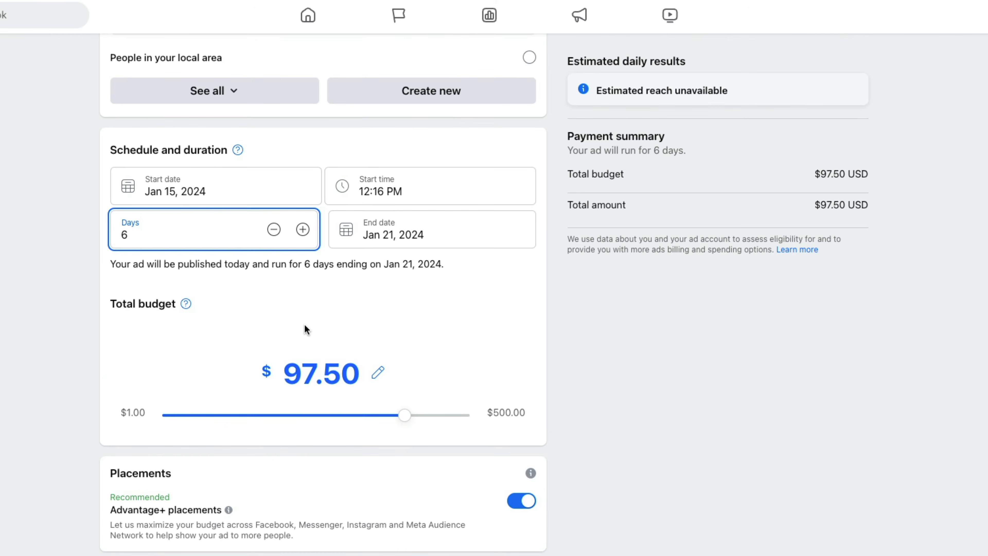
left_click(303, 325)
scroll(180, 277, "down", 2)
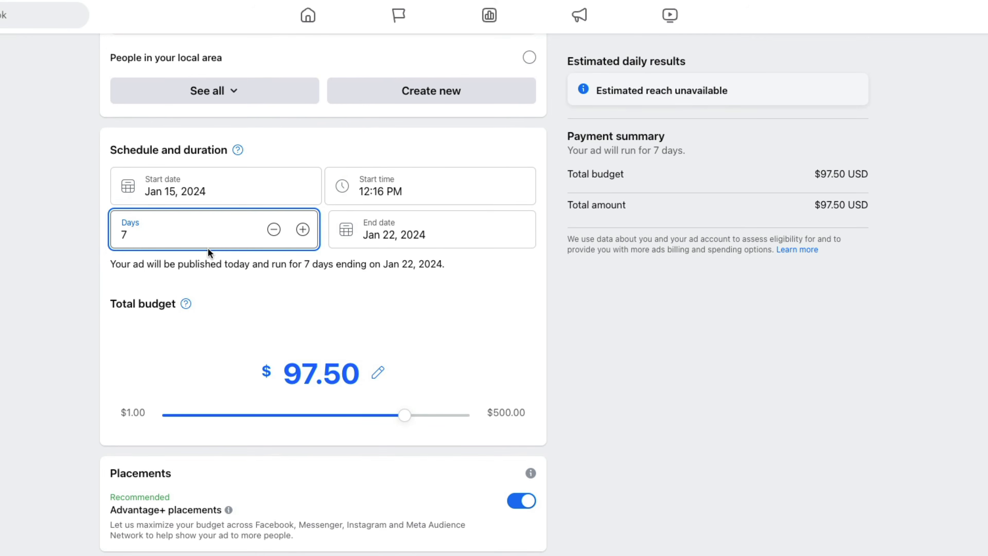
scroll(272, 246, "up", 2)
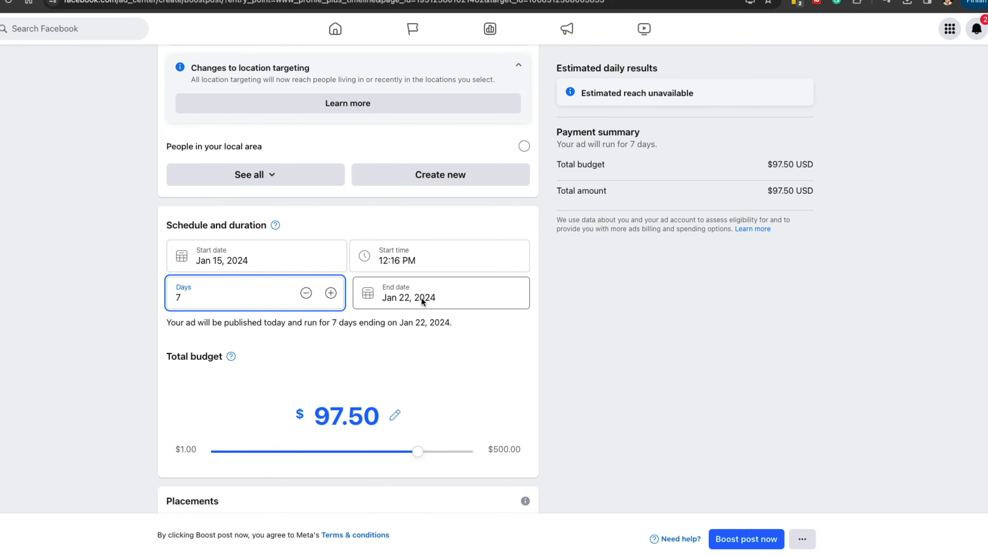
scroll(117, 328, "down", 2)
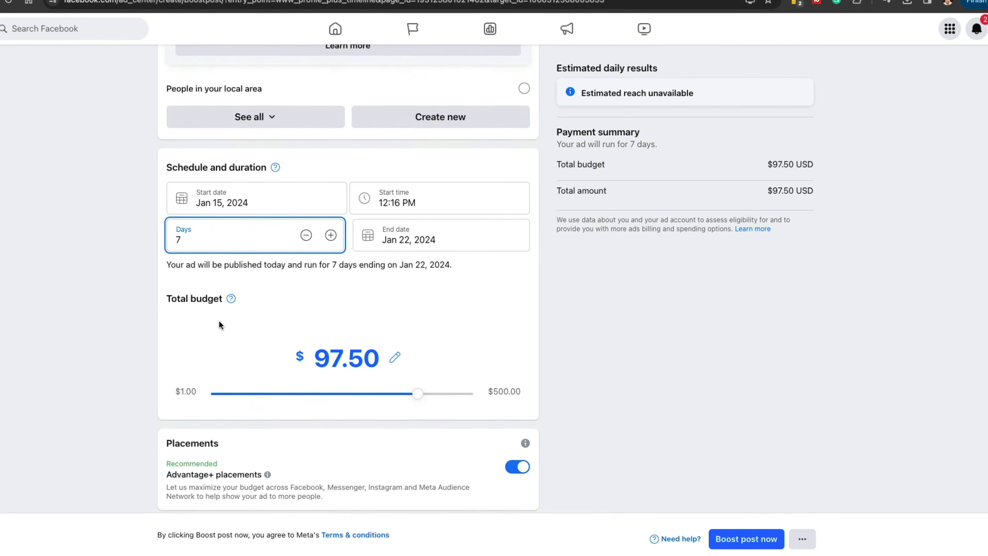
scroll(141, 323, "down", 1)
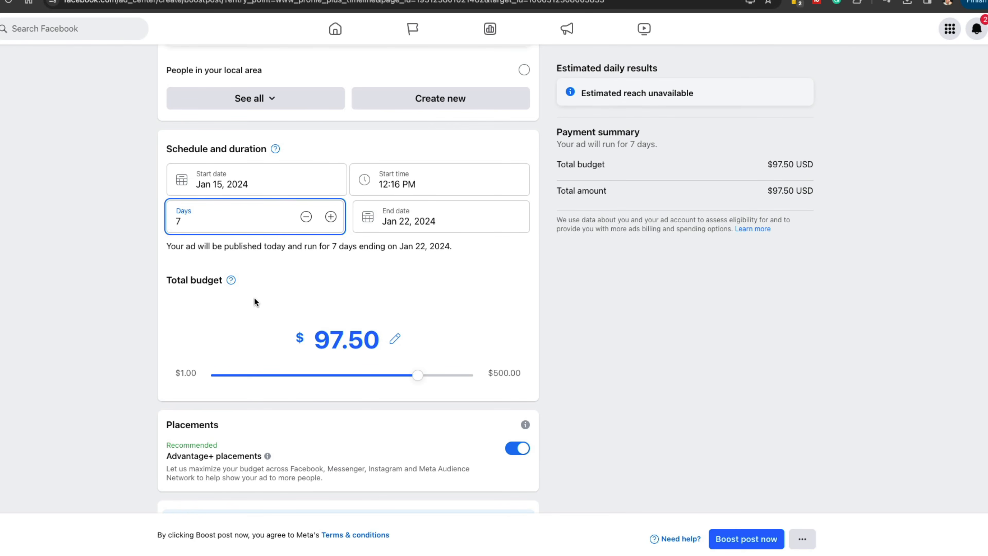
Step: Set the ad's total budget to $50.00
left_click(395, 338)
left_click_drag(395, 337, 267, 340)
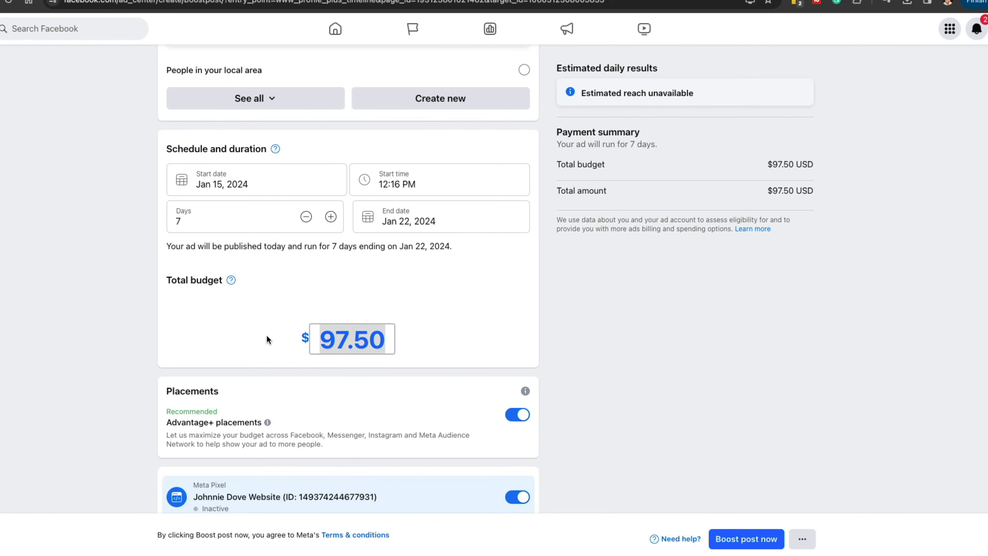
type("50")
key("Return")
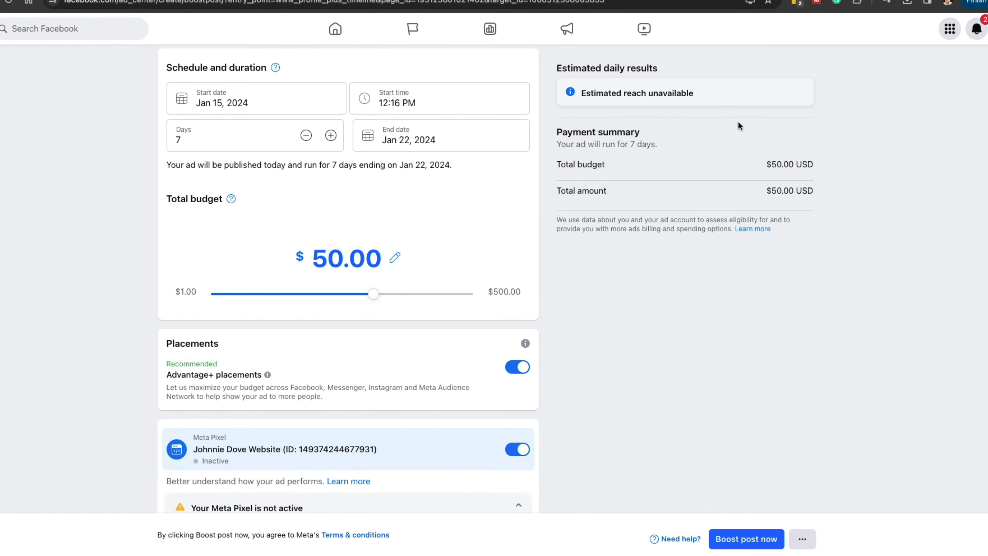
Step: Review the ad's placements, Meta Pixel and payment method, open and dismiss the payment method change dialog, and recheck the budget, schedule and audience
scroll(124, 305, "down", 2)
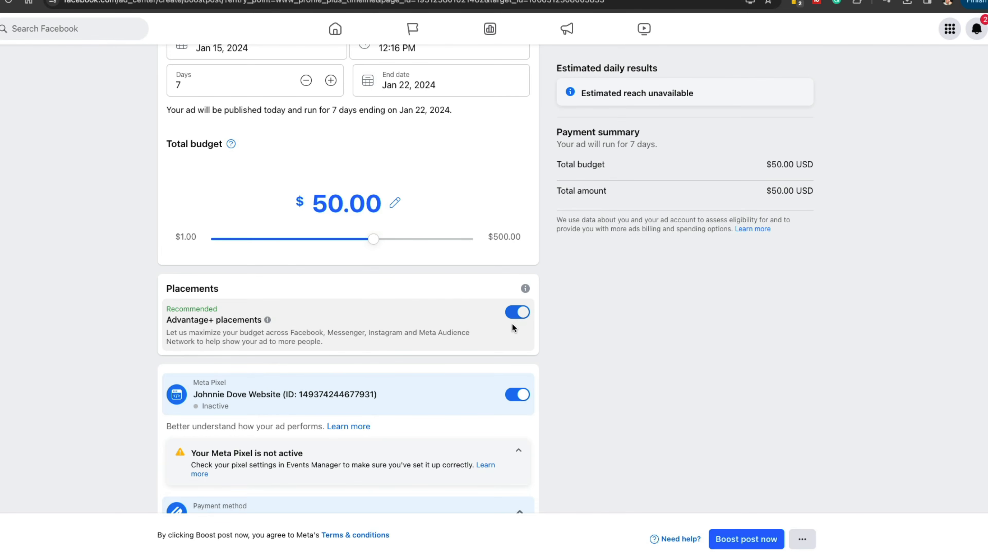
scroll(597, 308, "down", 1)
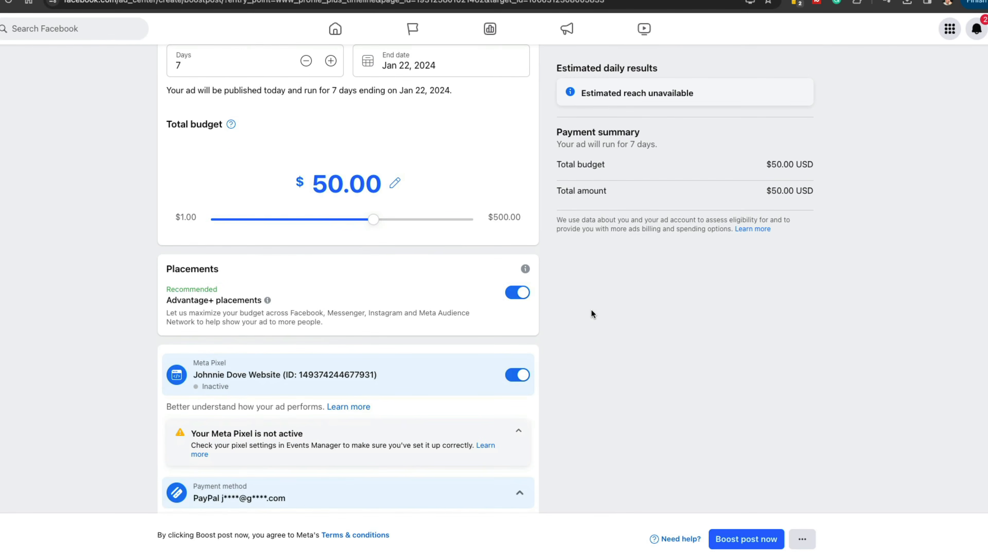
scroll(592, 313, "down", 3)
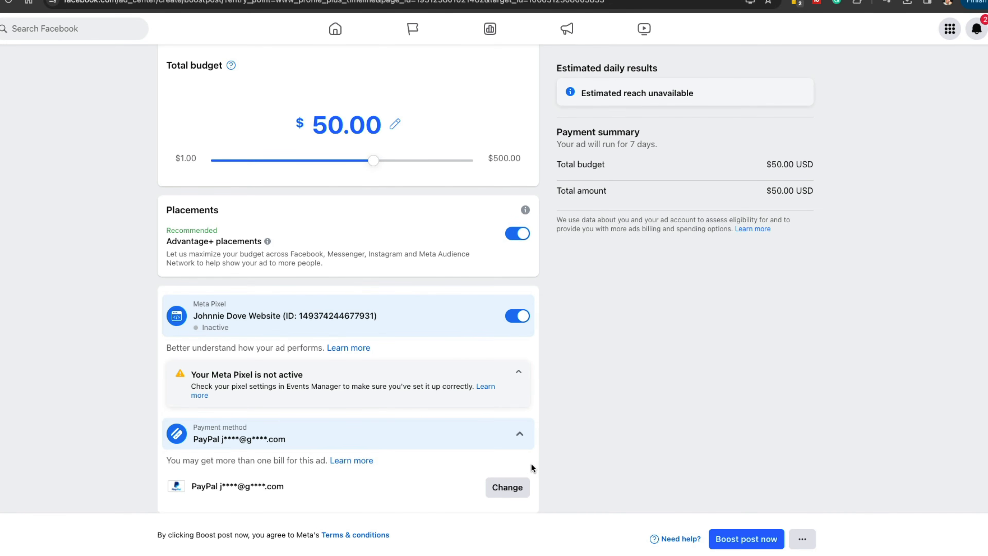
left_click(512, 487)
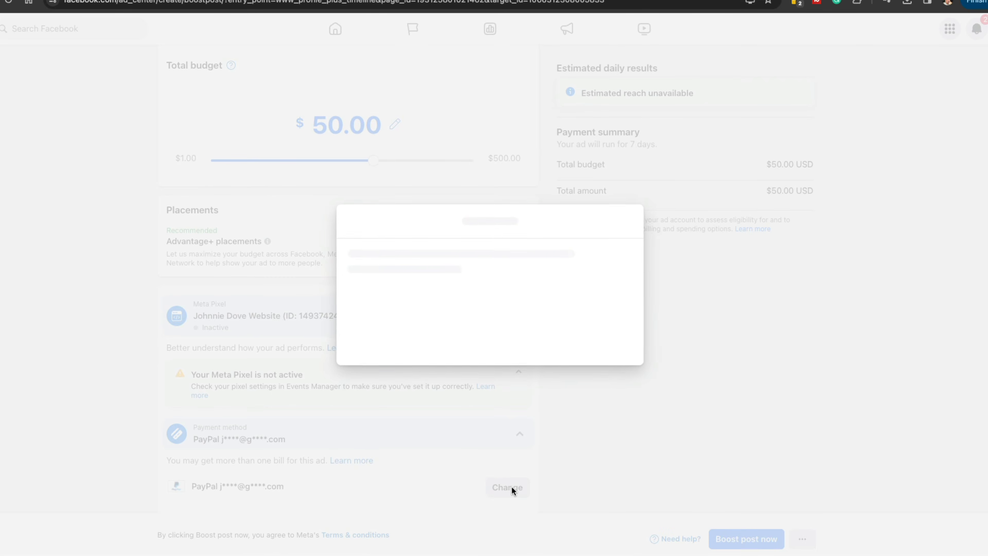
left_click(634, 160)
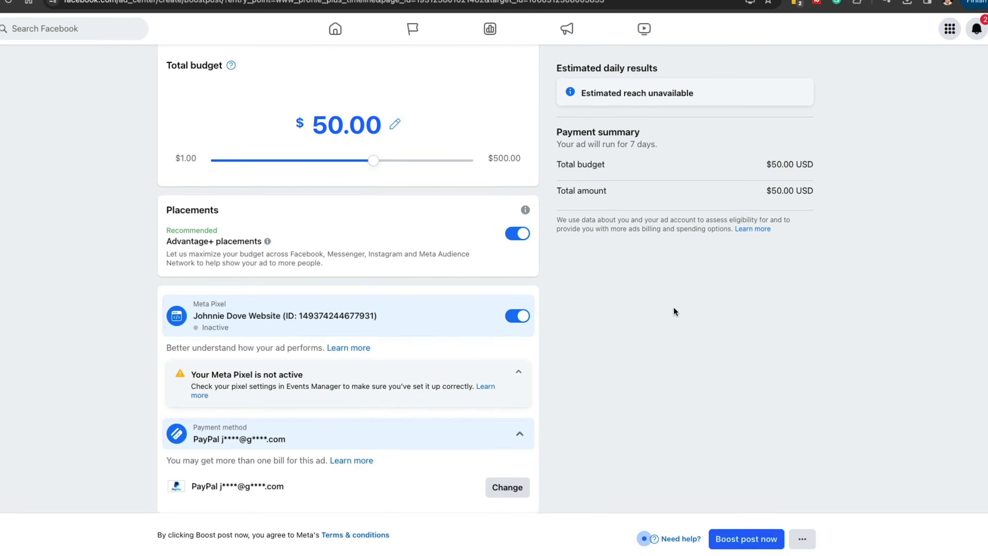
scroll(674, 312, "up", 8)
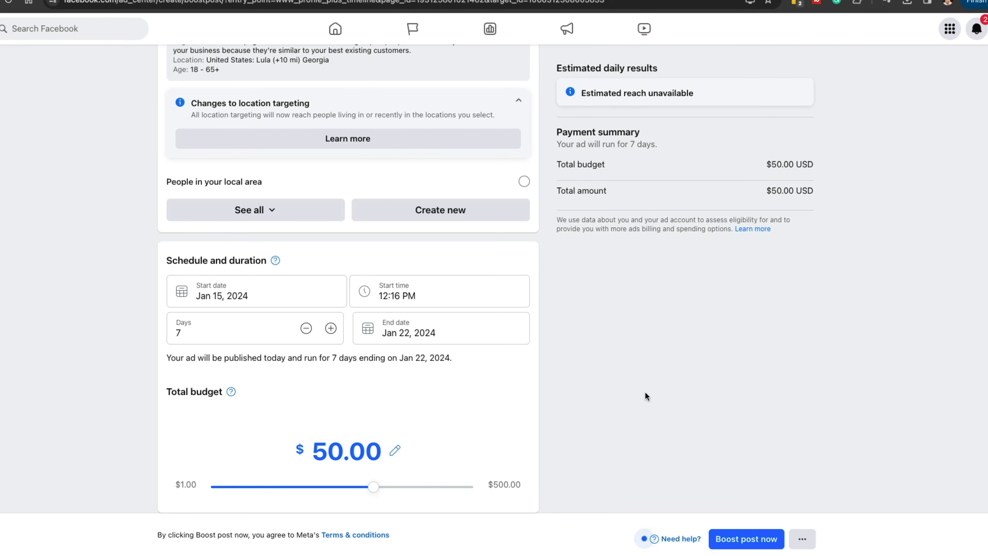
scroll(645, 393, "up", 1)
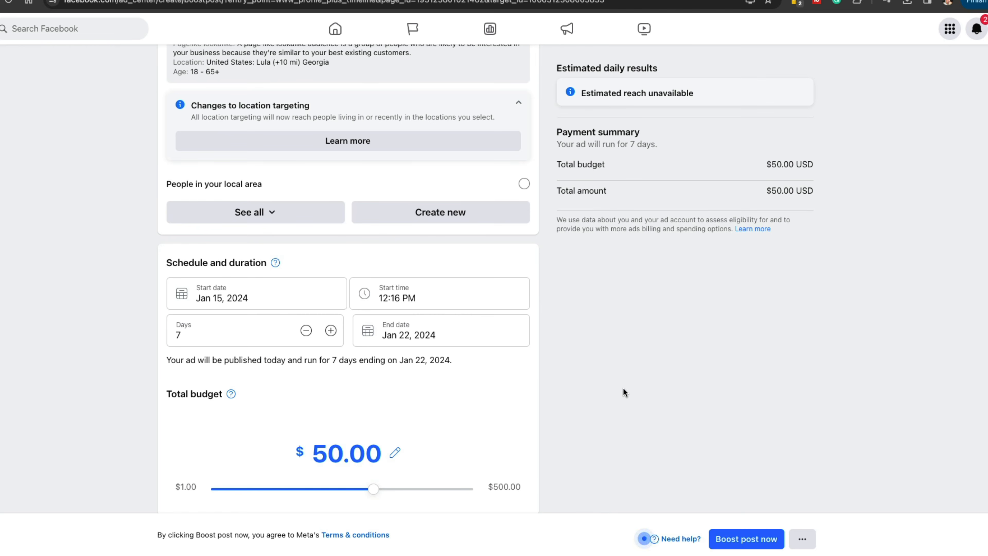
scroll(622, 388, "up", 12)
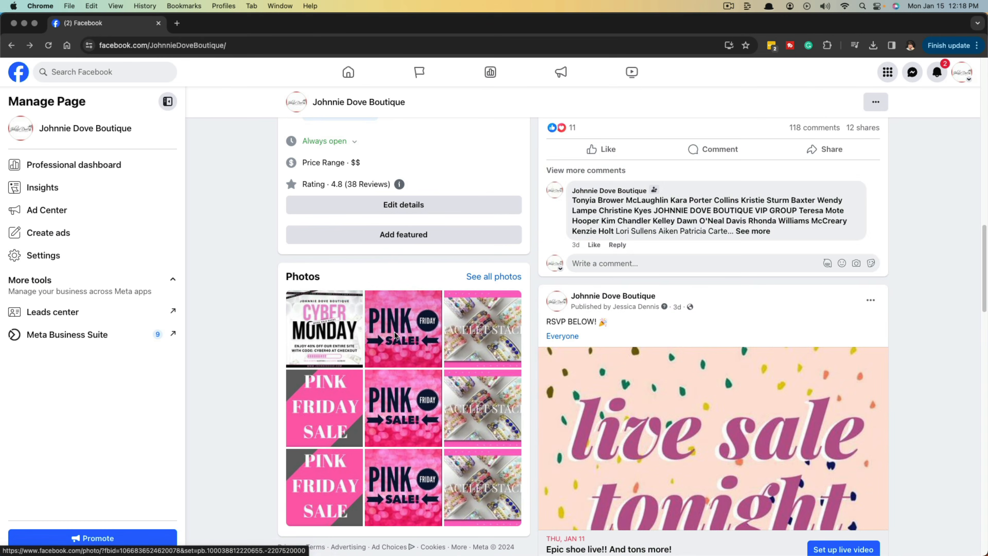
Step: Examine the post insights of the "RSVP BELOW!" live sale post on the Page timeline, including its interactions, and close them
scroll(778, 334, "down", 7)
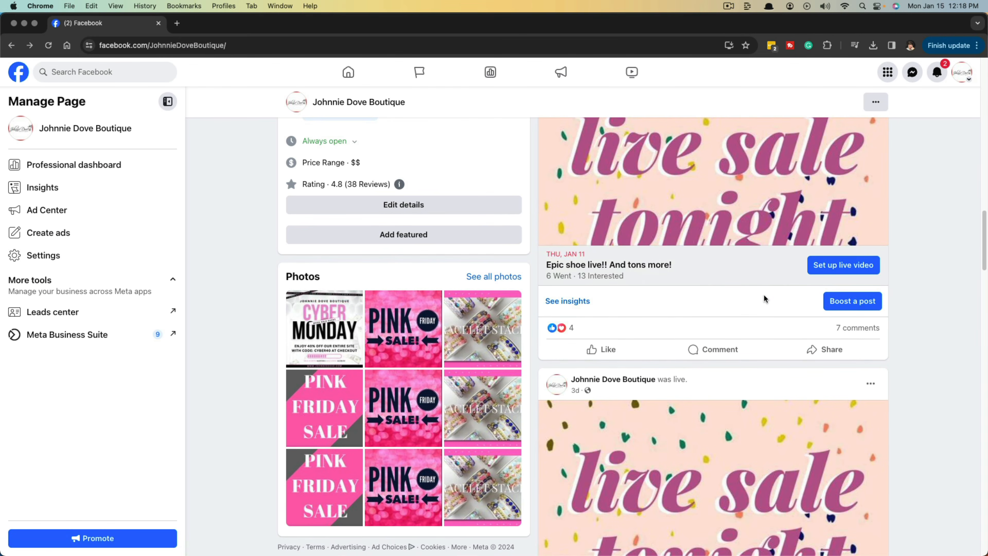
mouse_move(641, 343)
left_click(565, 302)
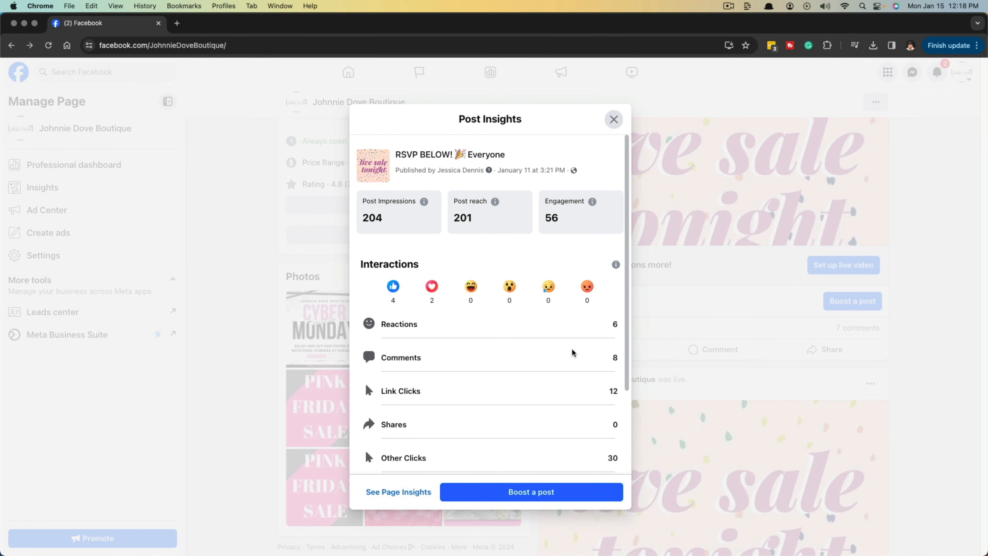
scroll(572, 353, "down", 3)
scroll(573, 353, "up", 3)
left_click(613, 119)
scroll(637, 434, "up", 6)
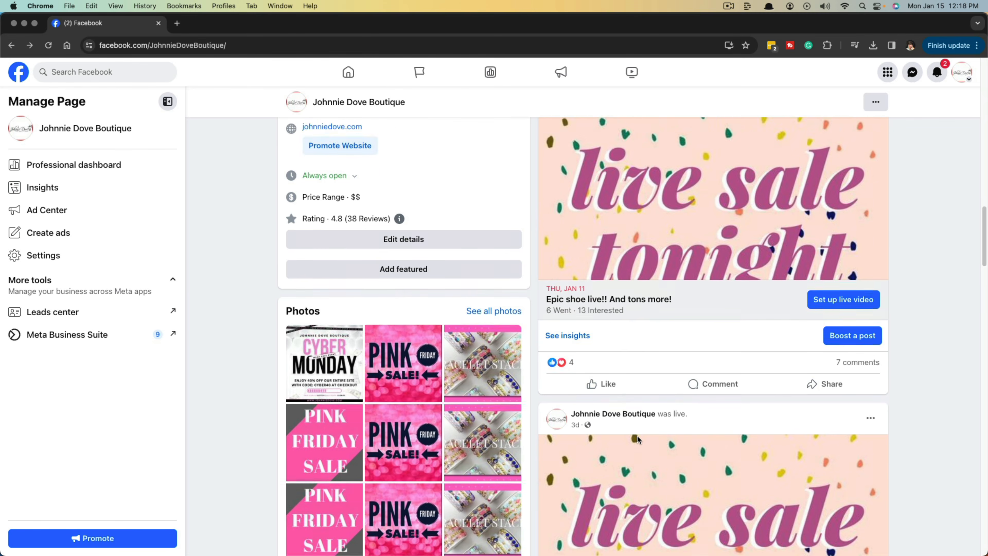